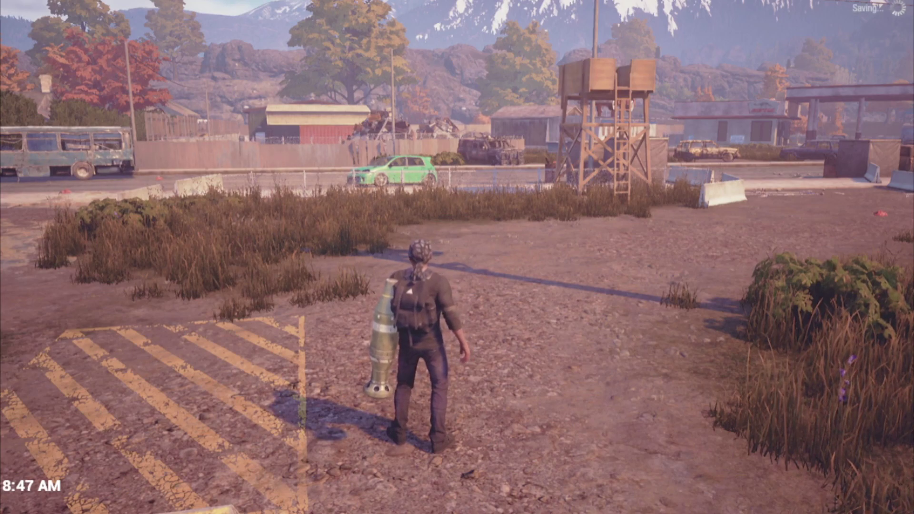
Look around the open lot toward the bus and the house
key(a)
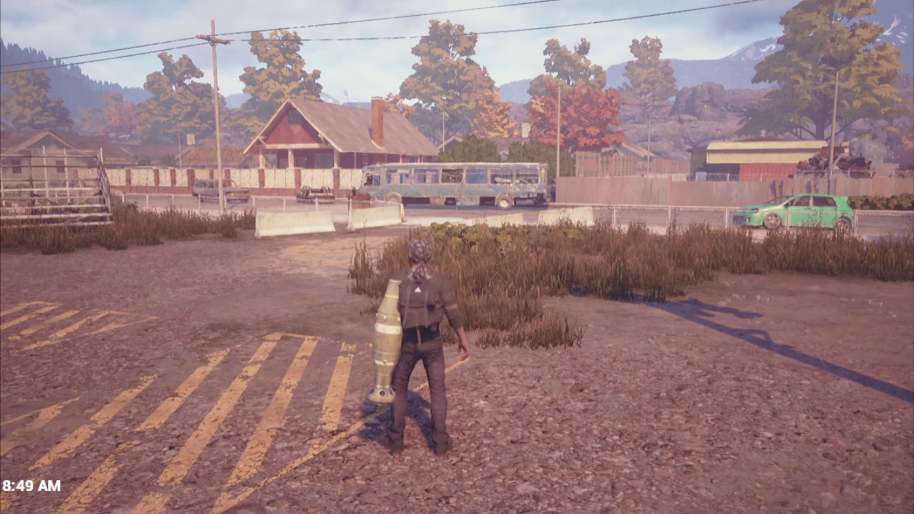
In the map journal's base overview, inspect the fifth and the empty outpost slots
key(m)
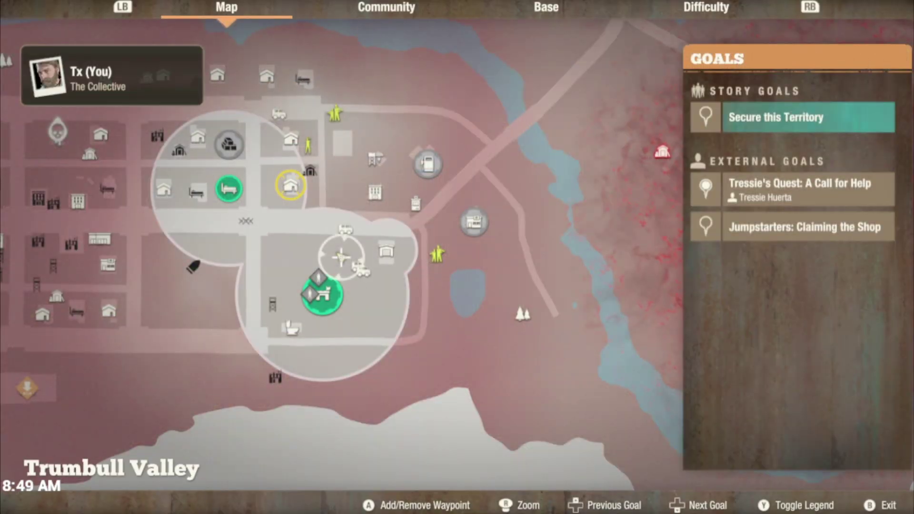
key(b)
key(Right)
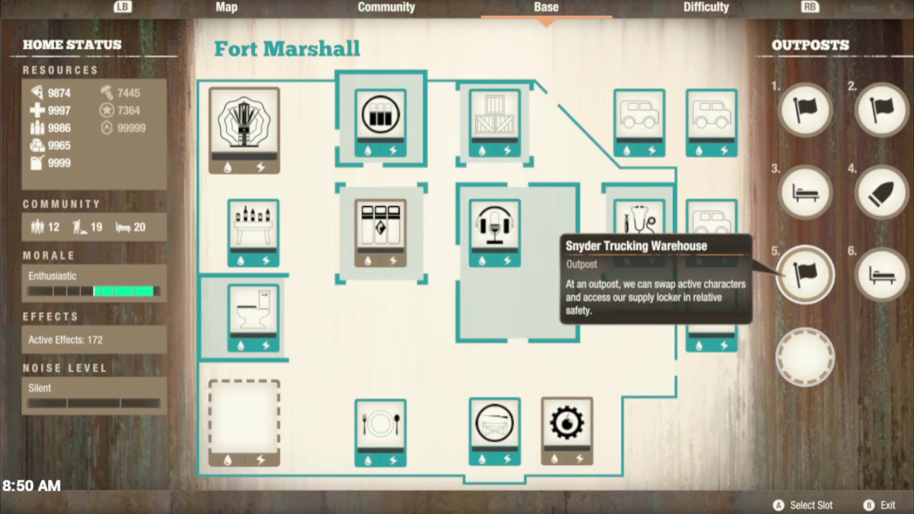
key(Down)
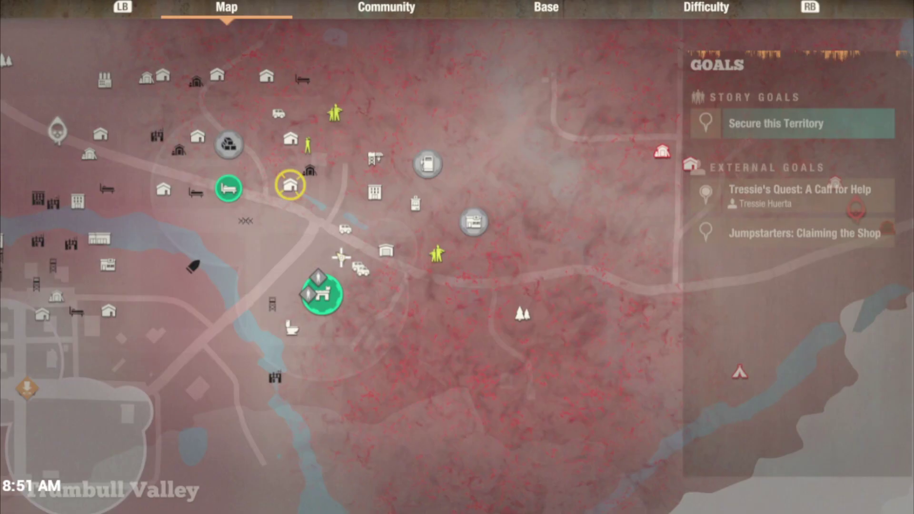
scroll(341, 255, up, 3)
scroll(341, 256, down, 3)
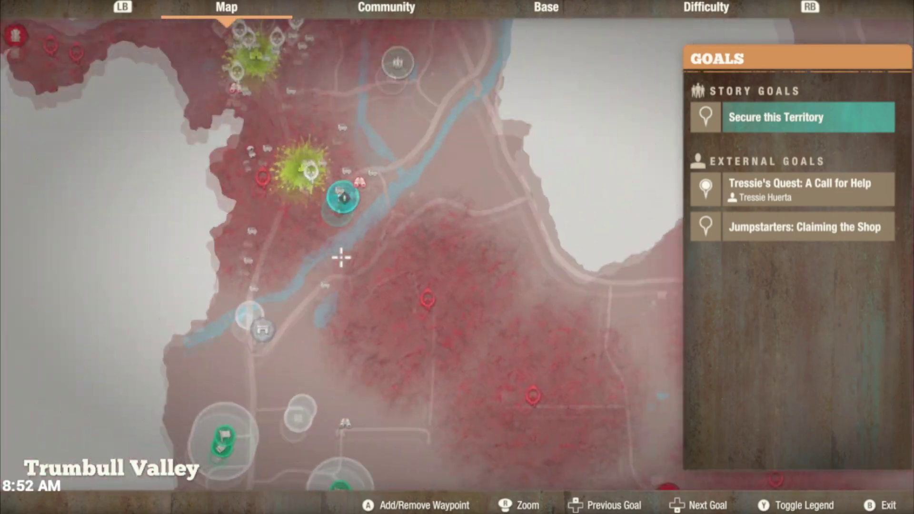
Step through the goal list, pan the map south to the town, and return to the game
key(Right)
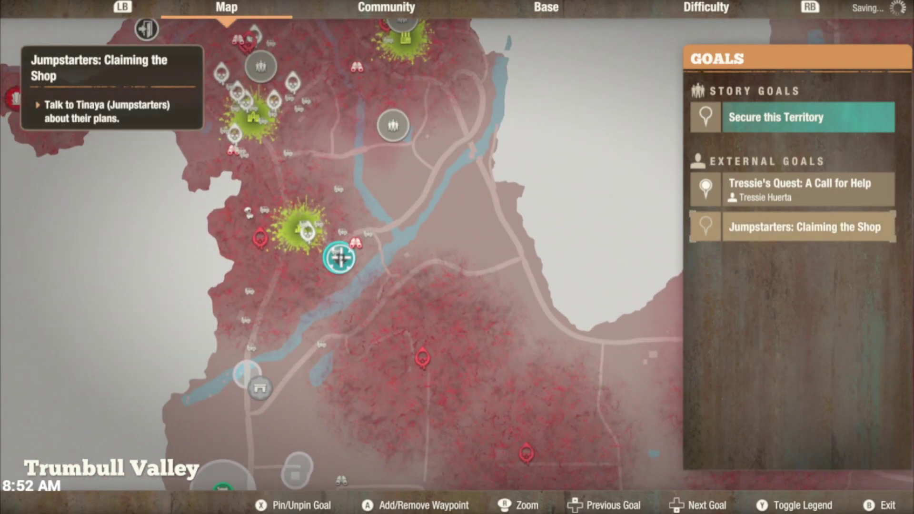
mouse_move(340, 257)
mouse_down()
mouse_move(358, 129)
mouse_move(341, 107)
mouse_up()
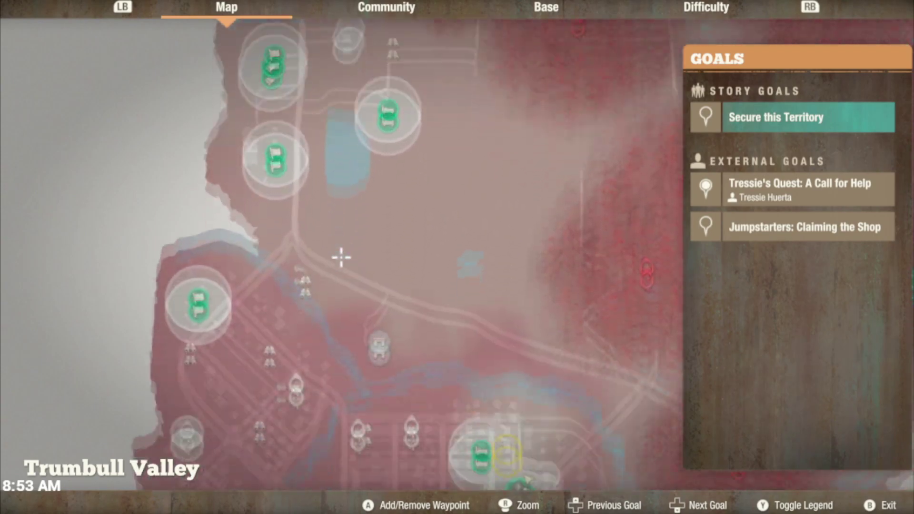
scroll(341, 256, up, 3)
scroll(341, 256, up, 2)
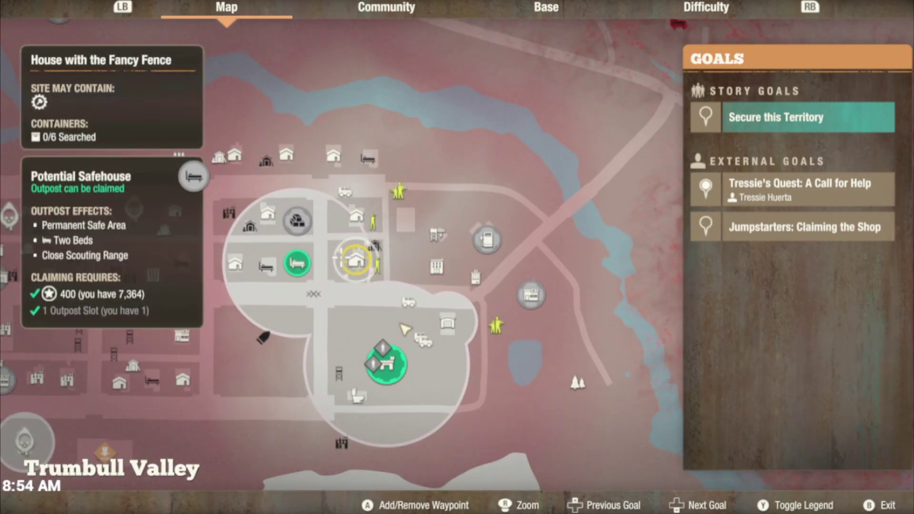
key(Escape)
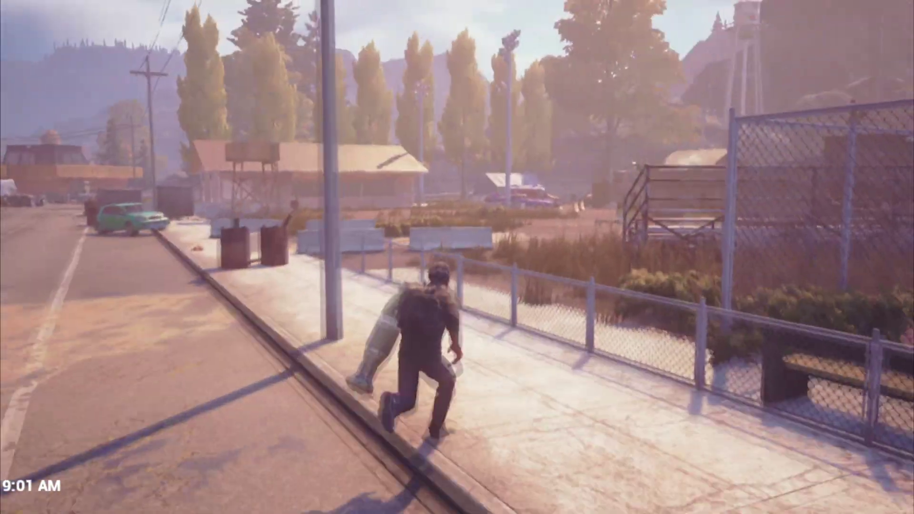
key(space)
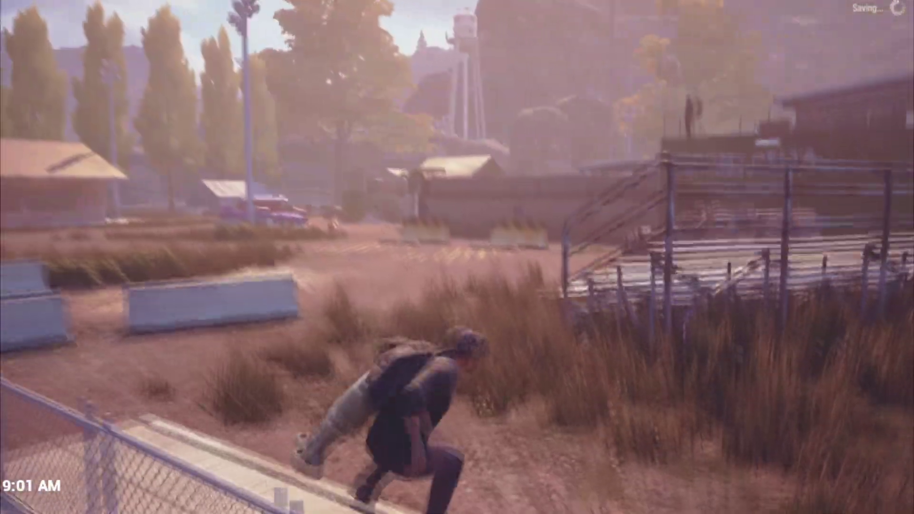
key(w)
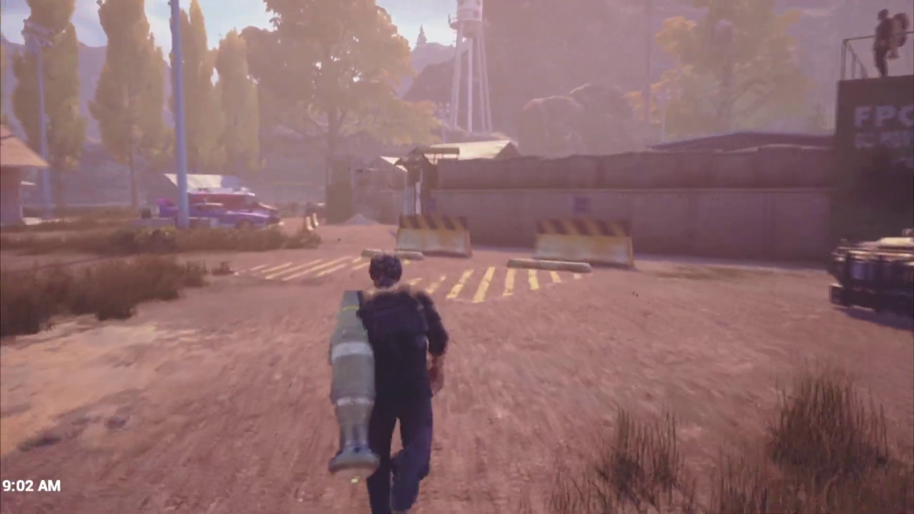
key(s)
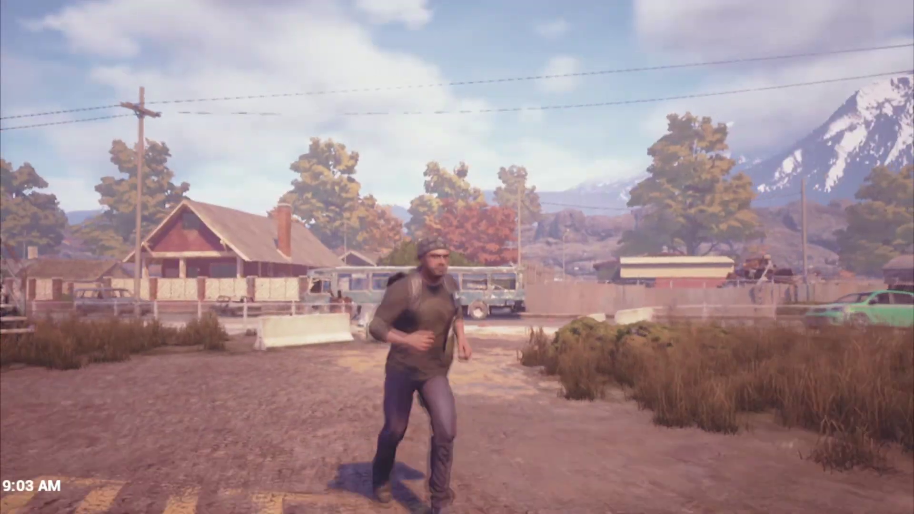
key(w)
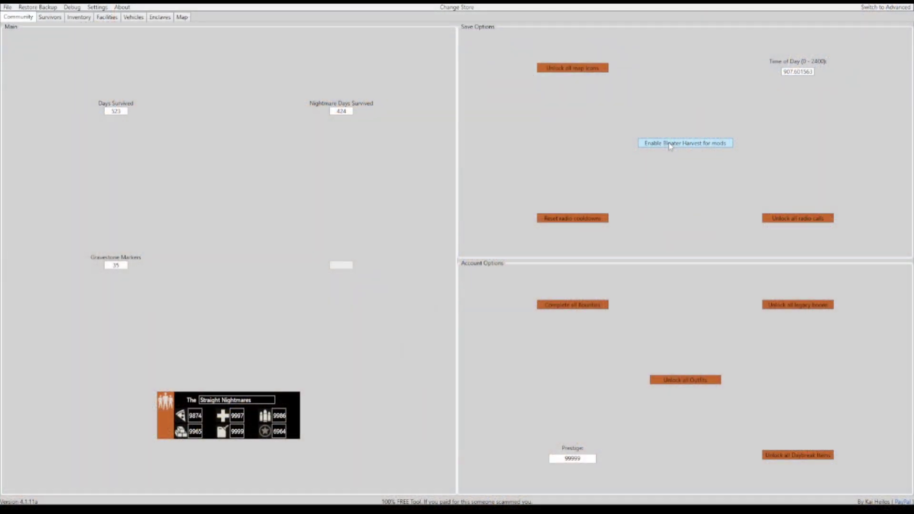
Switch the Community tab to the advanced table view of Core Data properties
click(883, 9)
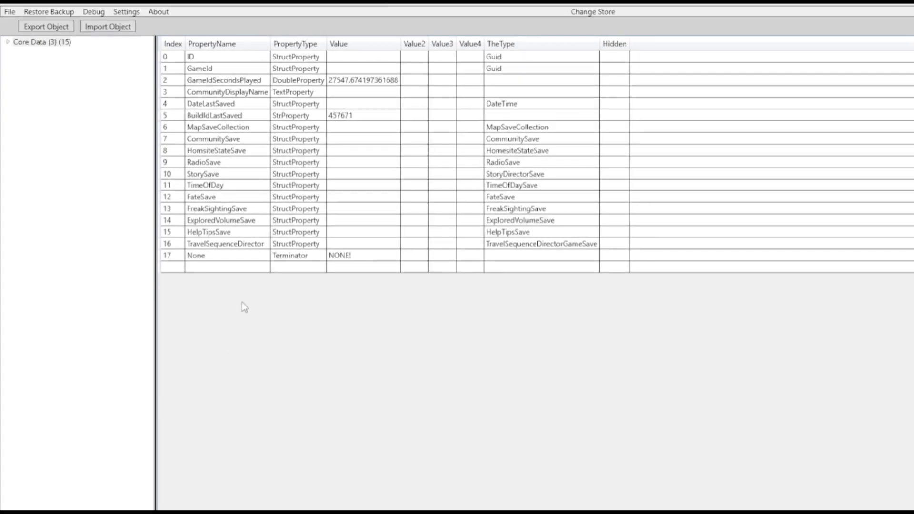
Expand Core Data > CommunitySave > BaseSave > FacilitySlotSaves and view the last two slot records
click(7, 44)
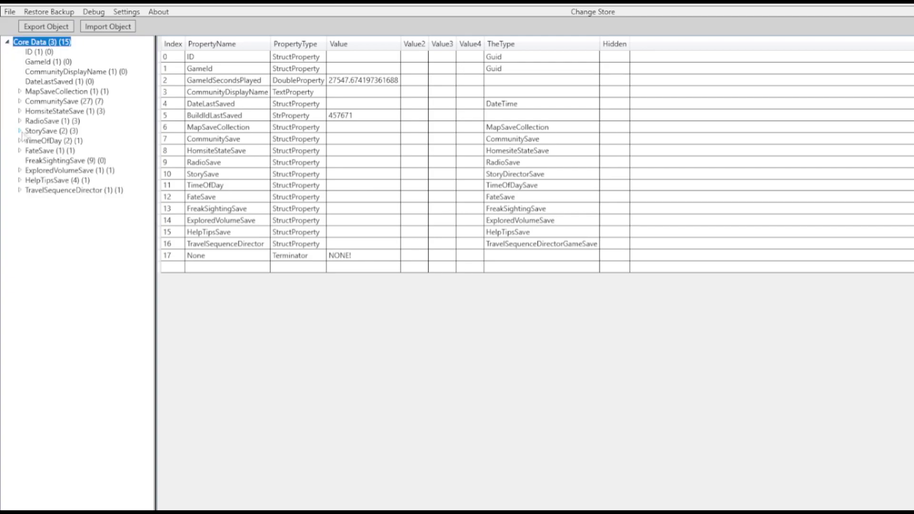
click(20, 102)
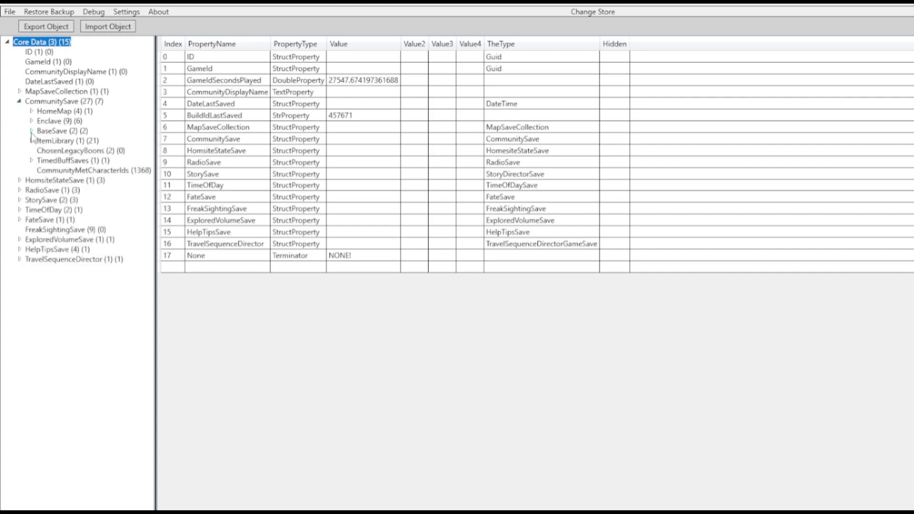
click(31, 132)
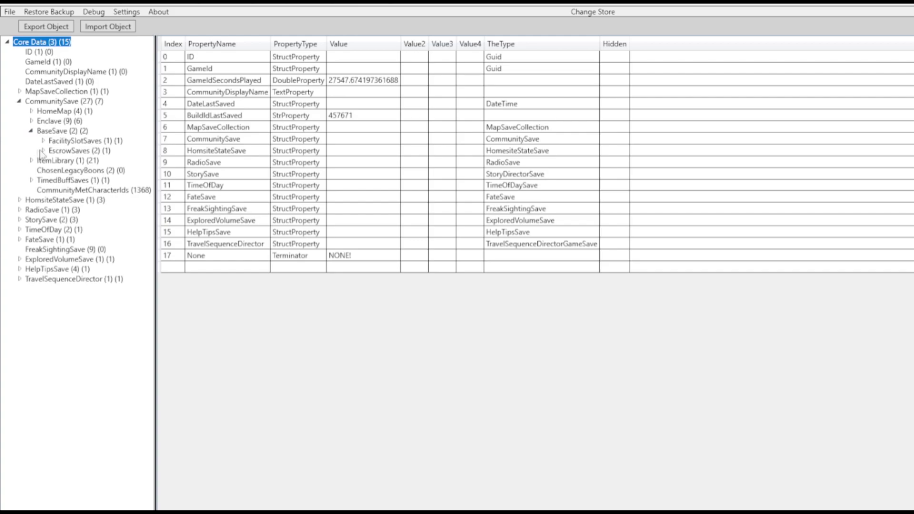
click(44, 142)
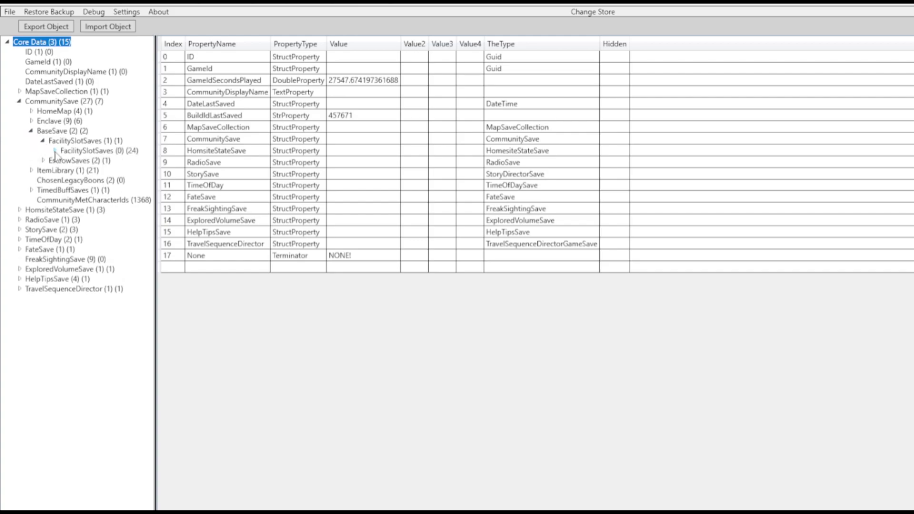
click(54, 151)
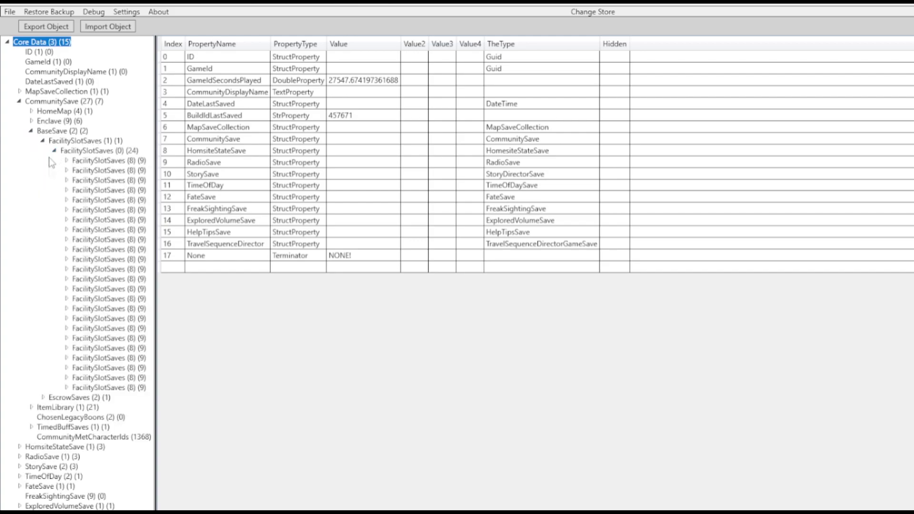
click(113, 387)
click(113, 378)
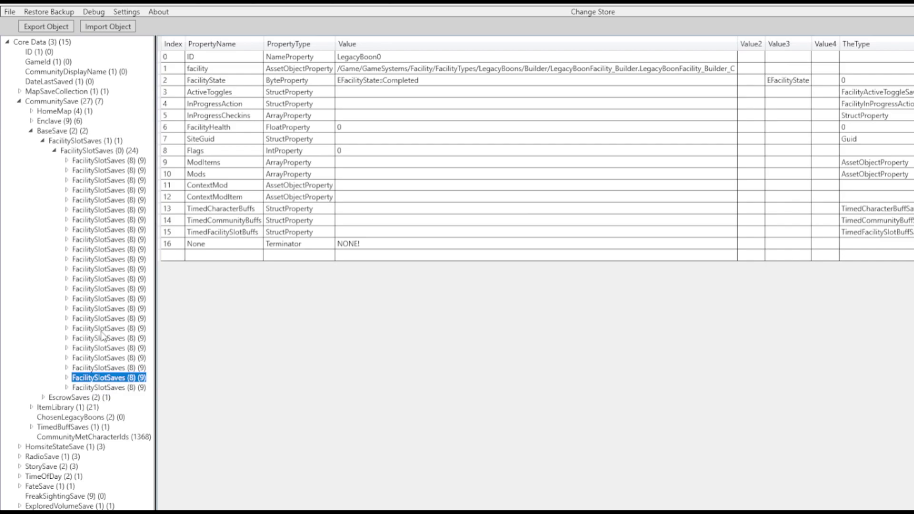
Copy the Outpost7 slot's SiteGuid value, widening the Value column to read it
click(110, 369)
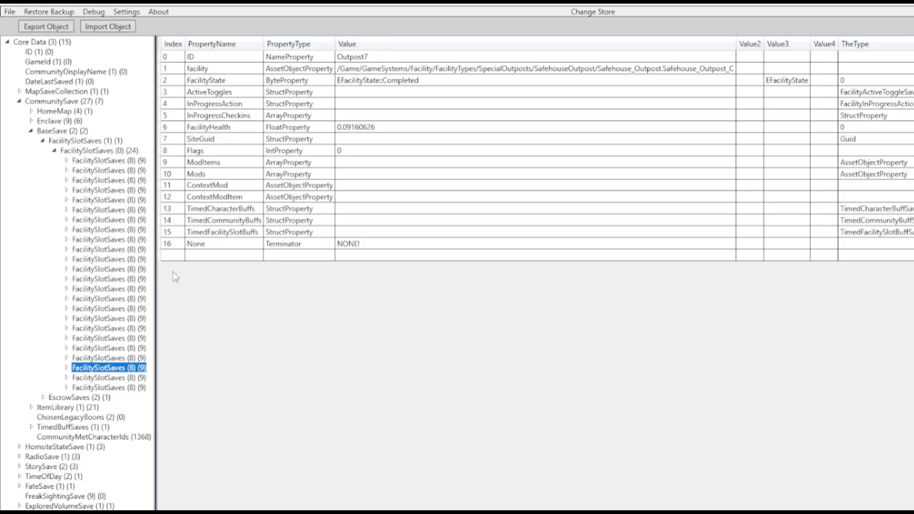
click(66, 368)
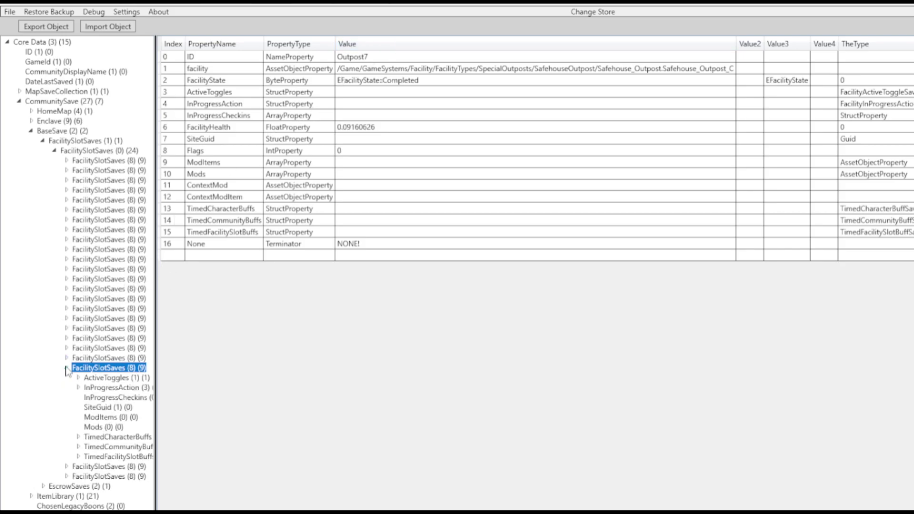
click(99, 409)
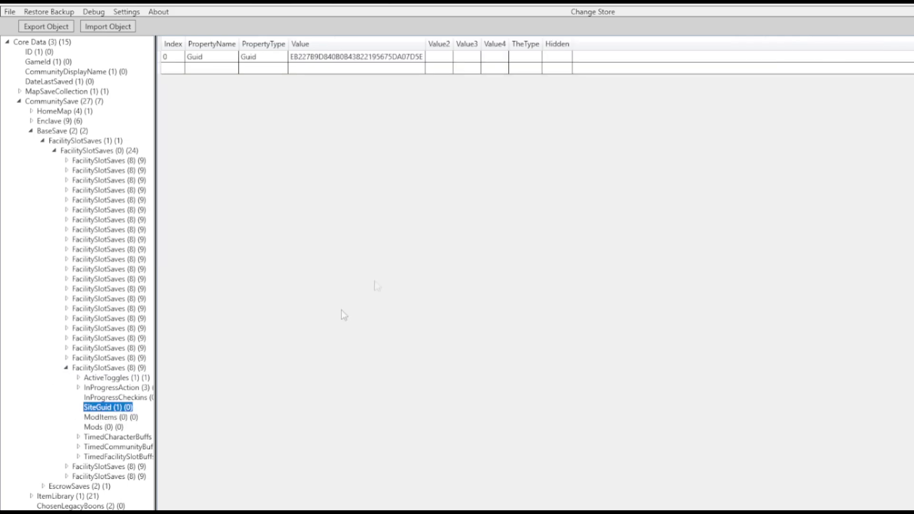
drag(426, 42, 506, 43)
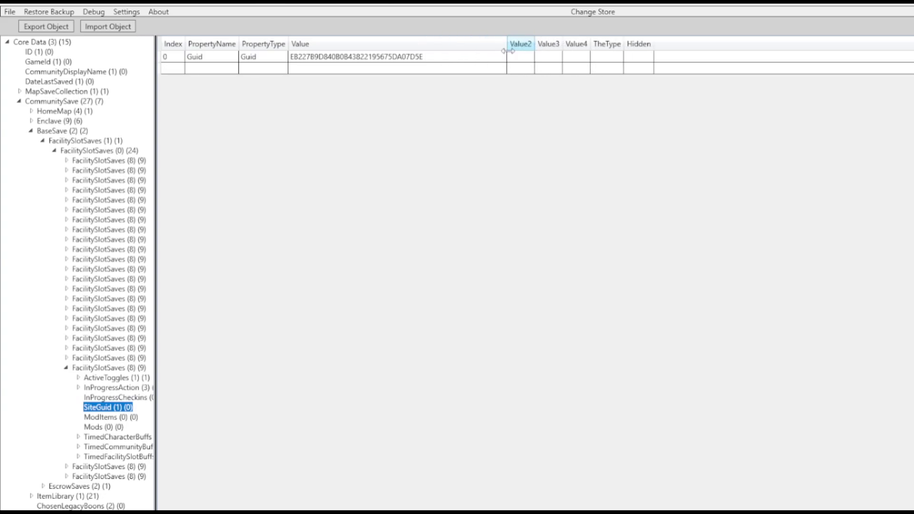
click(452, 63)
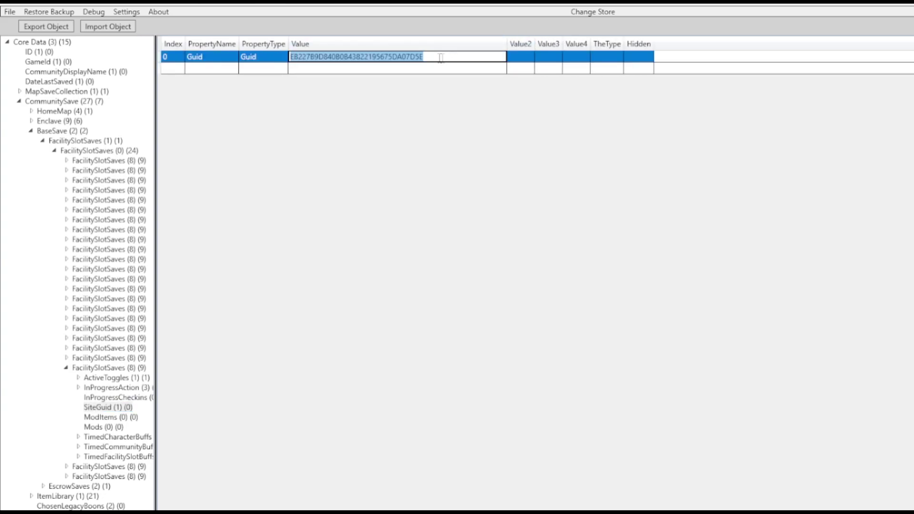
right_click(409, 61)
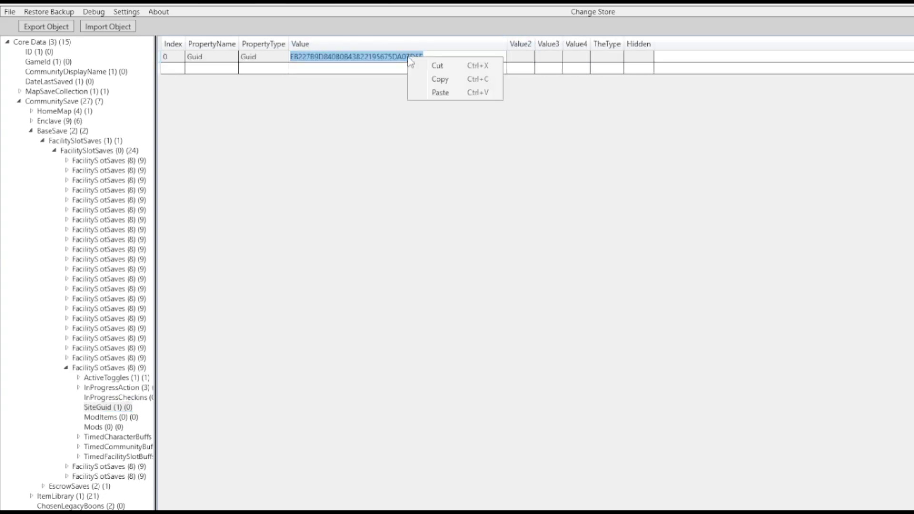
click(439, 79)
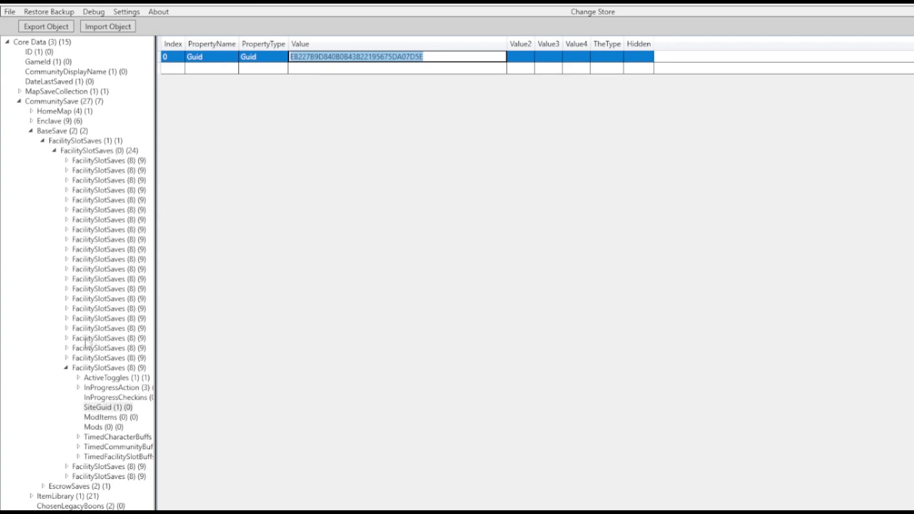
click(66, 368)
Collapse the FacilitySlotSaves, BaseSave and CommunitySave branches
click(54, 151)
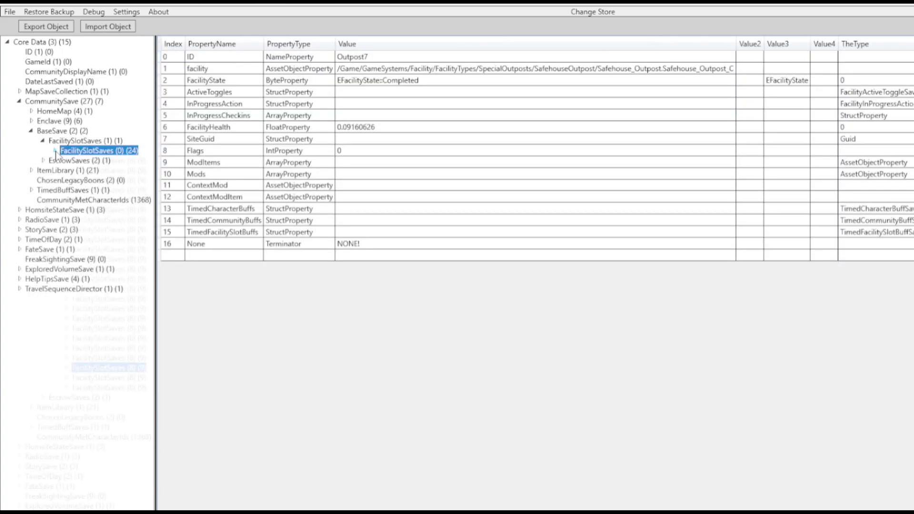
click(43, 142)
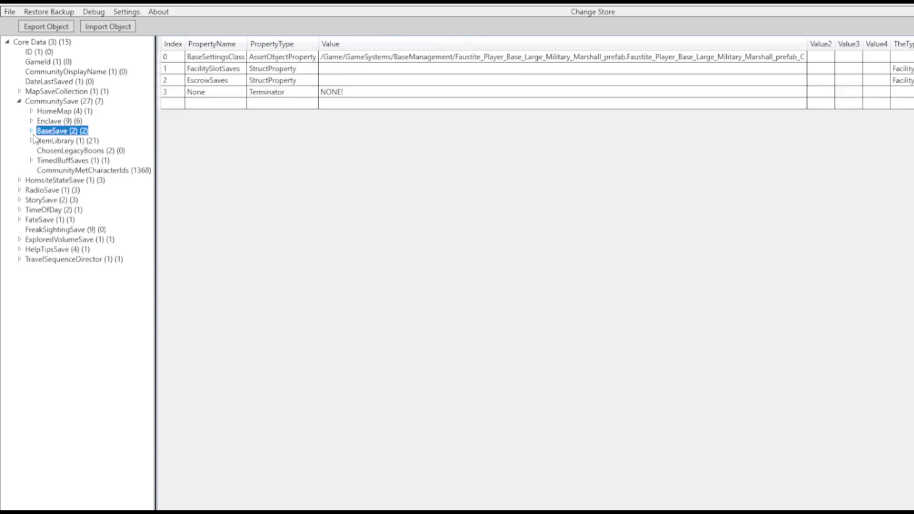
click(20, 102)
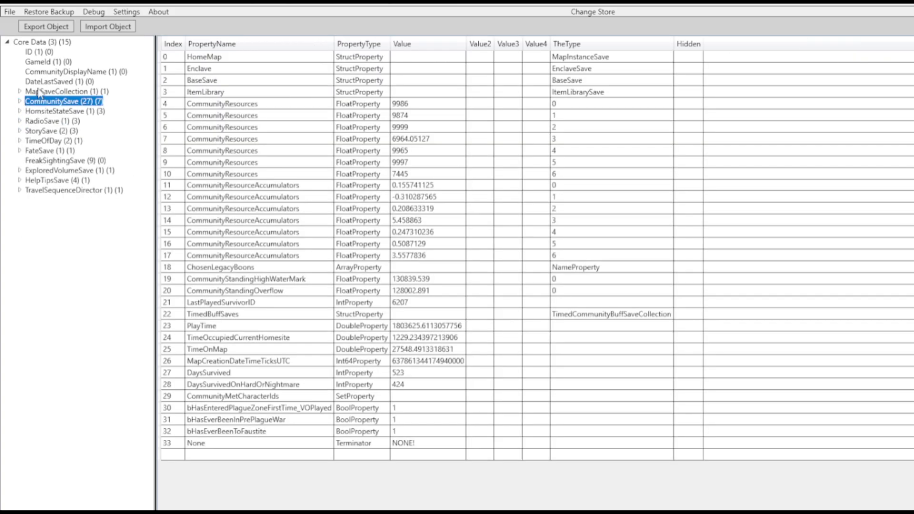
Expand MapSaveCollection > MapSaves > EnclaveCollection > EnclaveSaves and select the AutoShop enclave
click(57, 91)
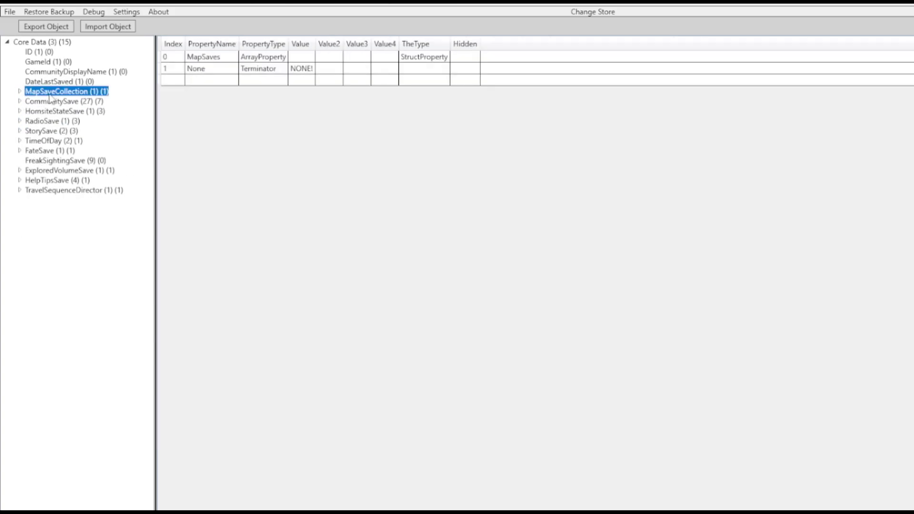
click(20, 92)
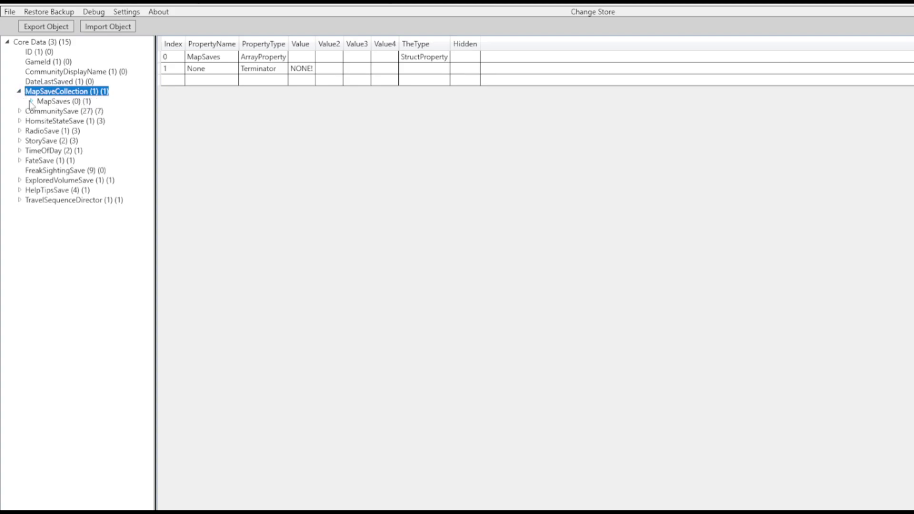
click(31, 102)
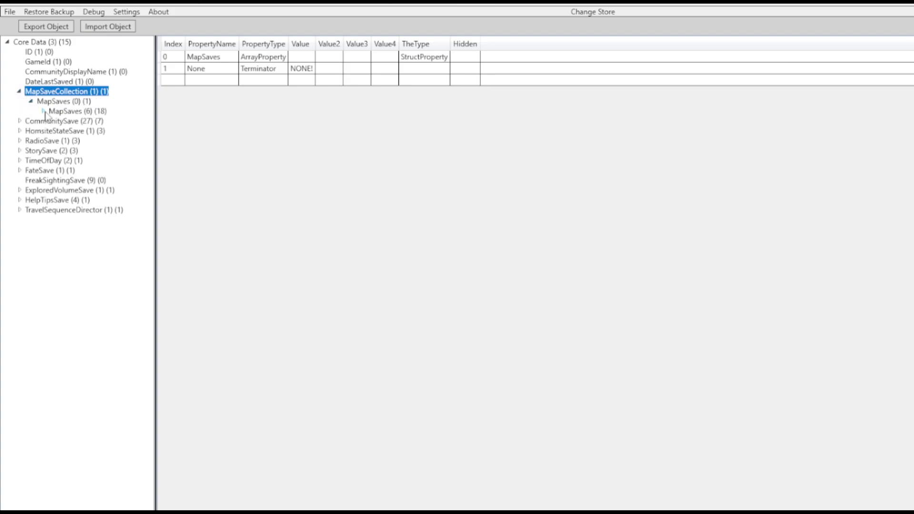
click(44, 111)
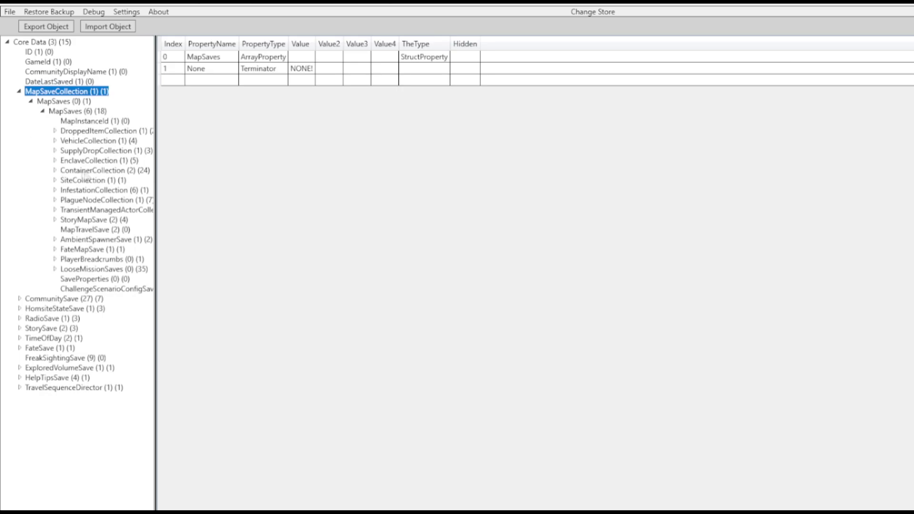
click(55, 160)
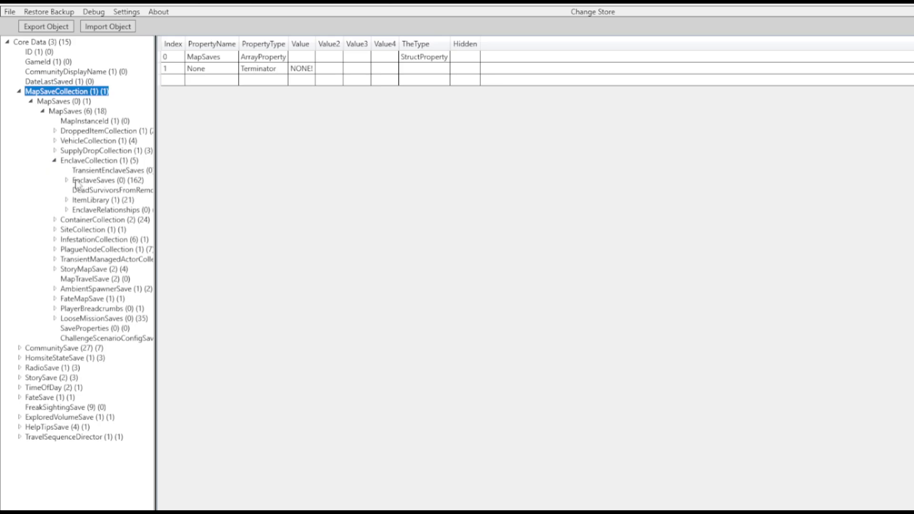
click(67, 181)
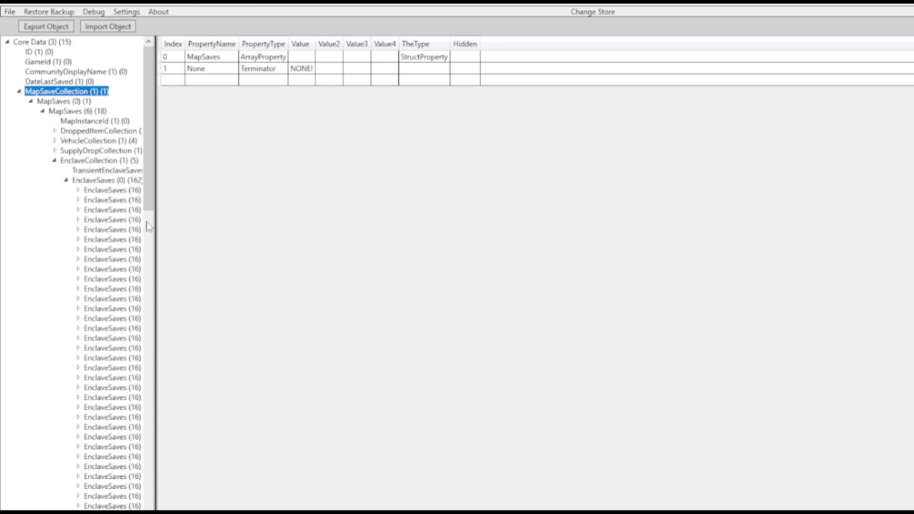
drag(148, 182, 149, 353)
click(110, 262)
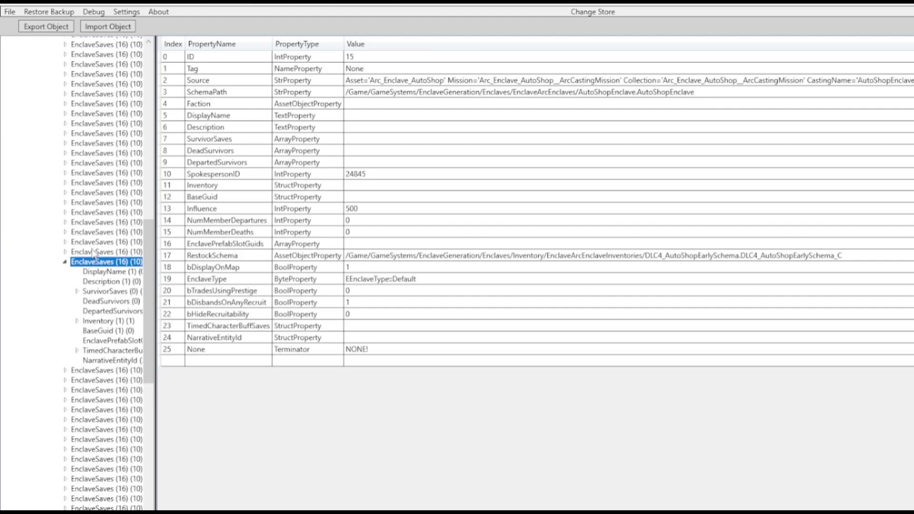
Check the enclave's DisplayName, Jumpstarters, then view its BaseGuid value
click(93, 273)
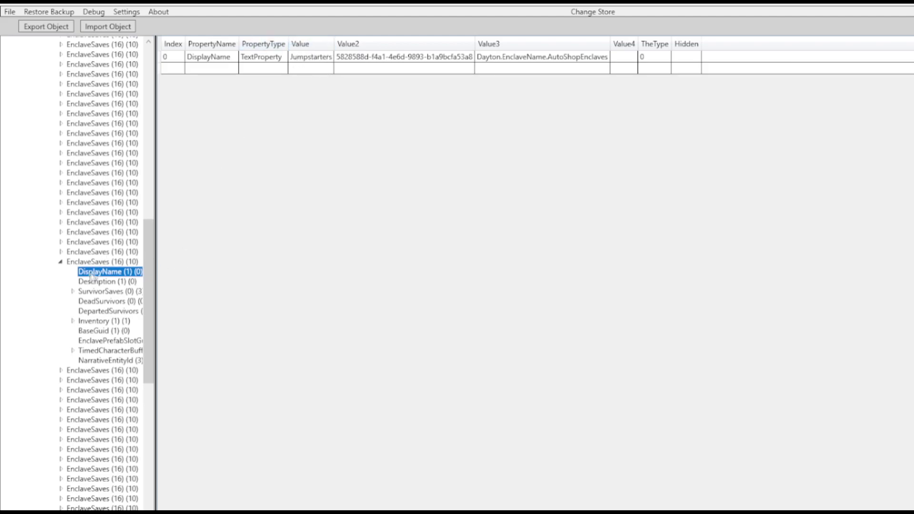
click(96, 332)
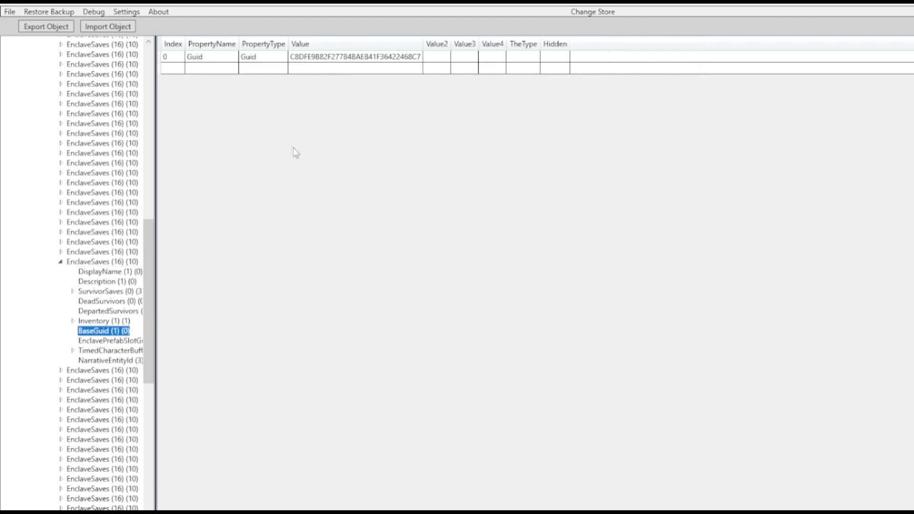
drag(421, 42, 469, 42)
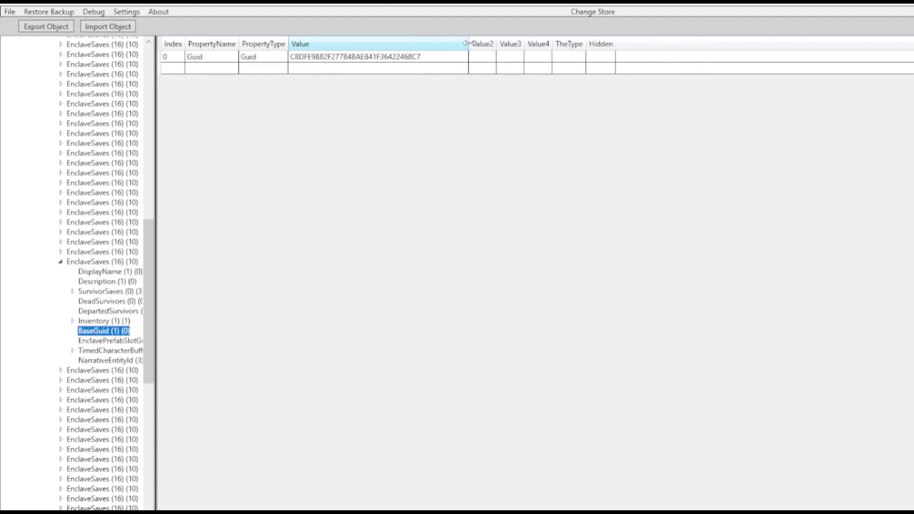
click(443, 57)
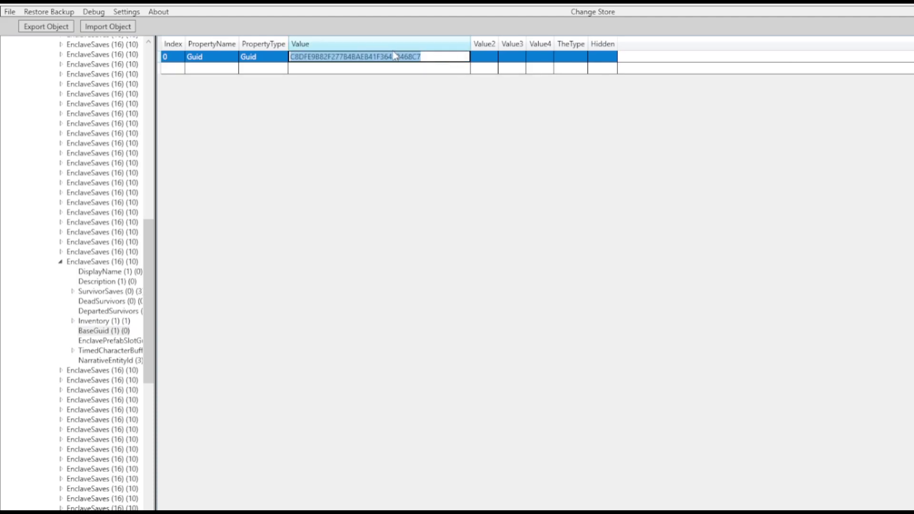
right_click(380, 61)
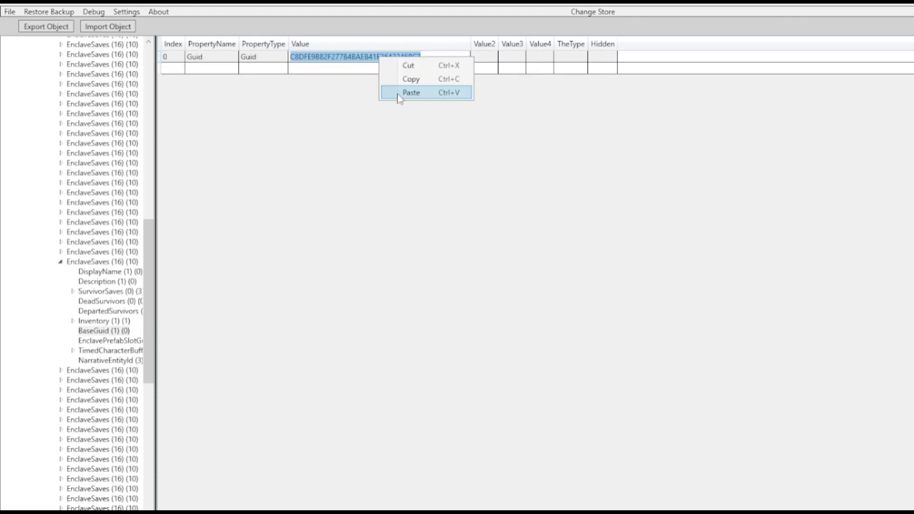
click(410, 92)
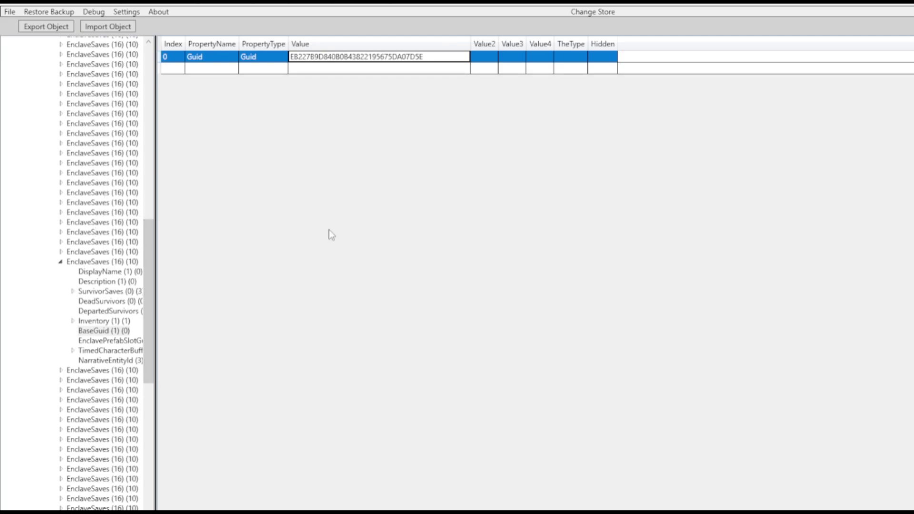
click(340, 68)
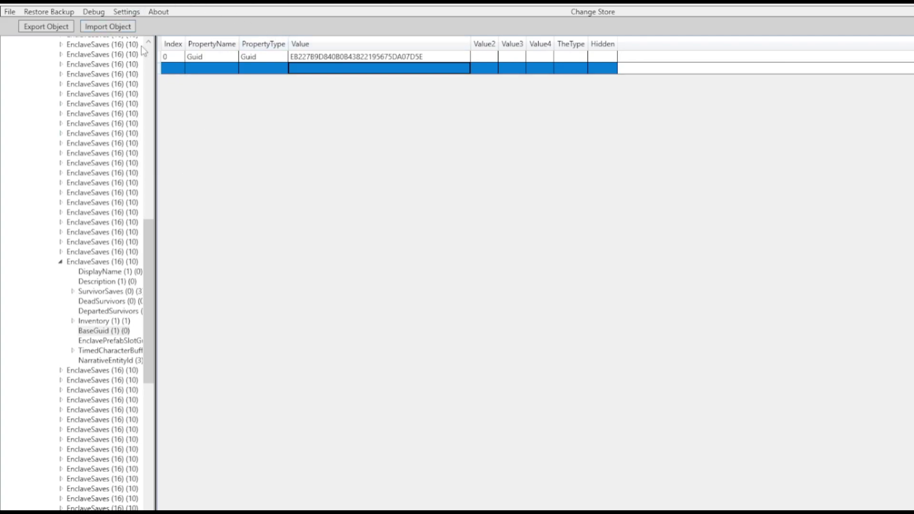
click(10, 13)
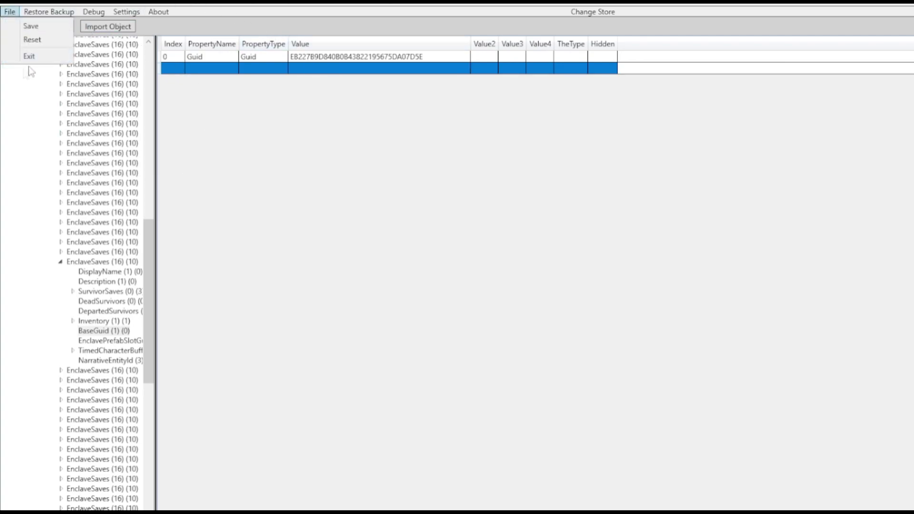
Save the file, acknowledging the save-folder backup and 'Game Saved' messages
click(35, 26)
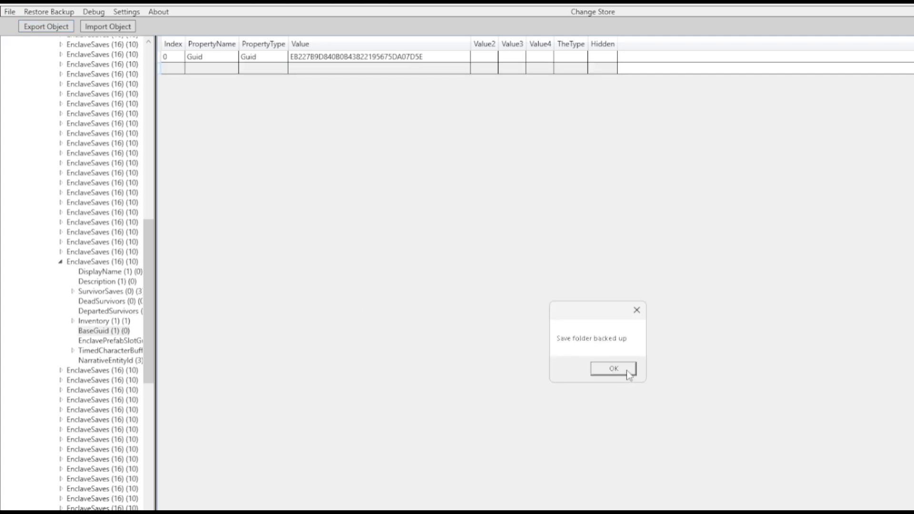
click(626, 371)
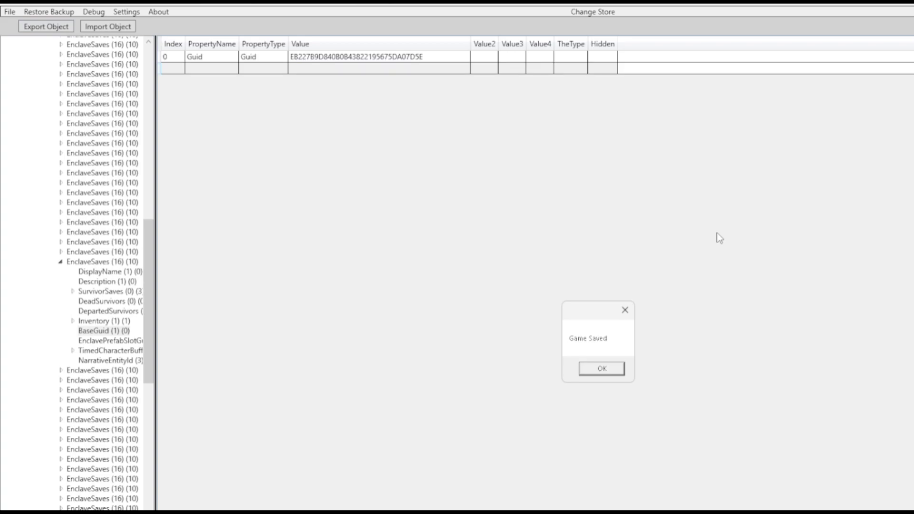
click(609, 367)
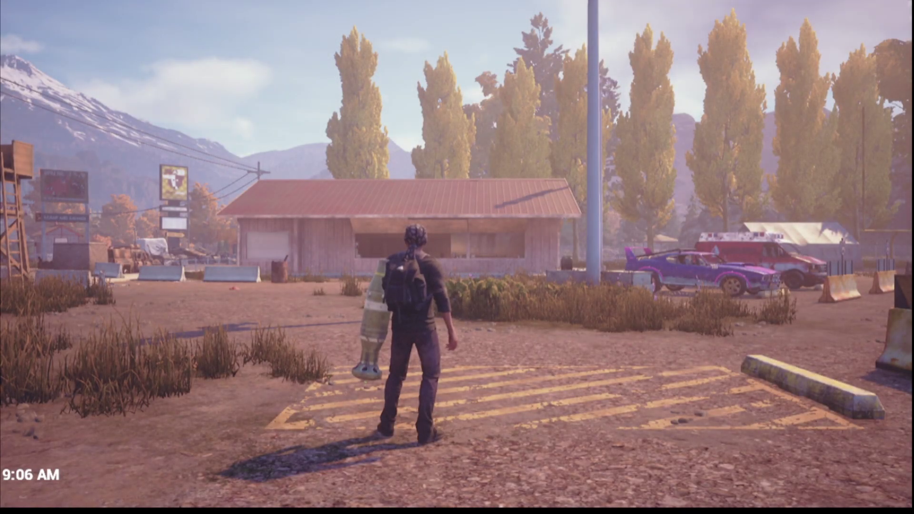
Run through town, then select outpost 7, House with the Fancy Fence, in the base overview
key(w)
key(a)
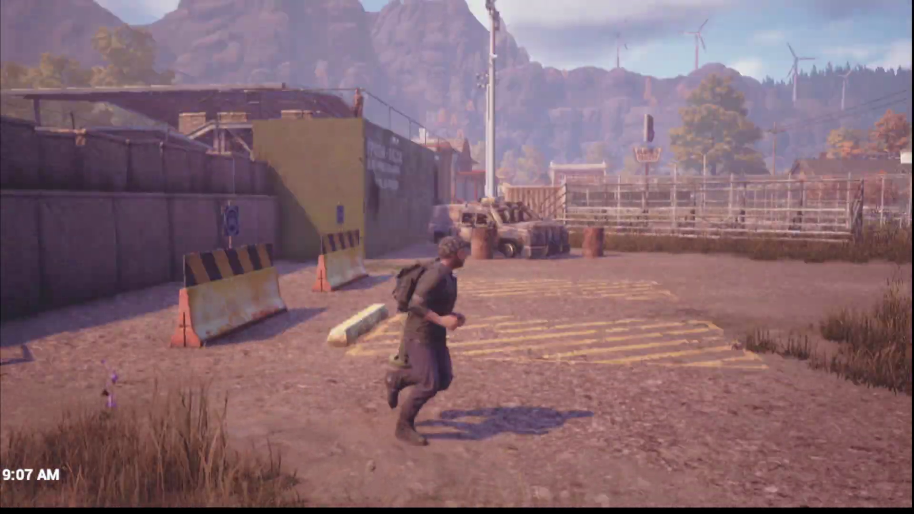
key(m)
key(e)
key(e)
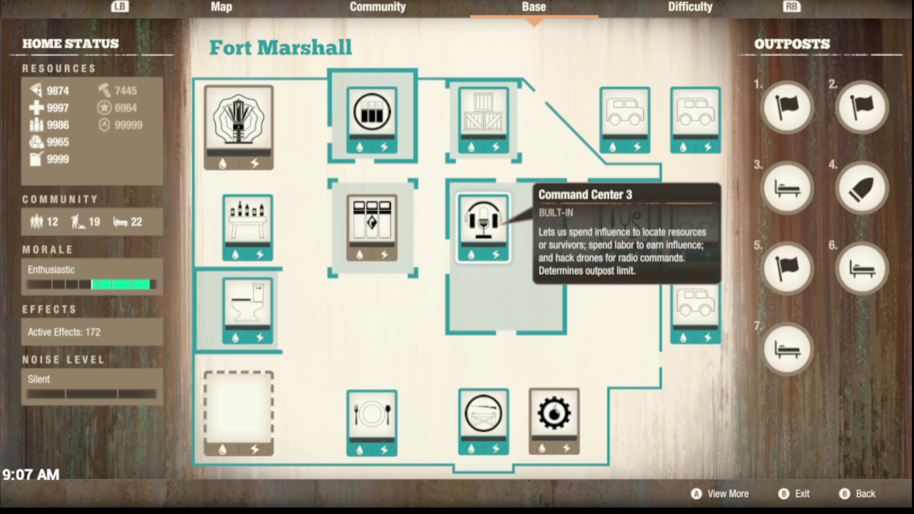
key(d)
key(d)
key(s)
key(s)
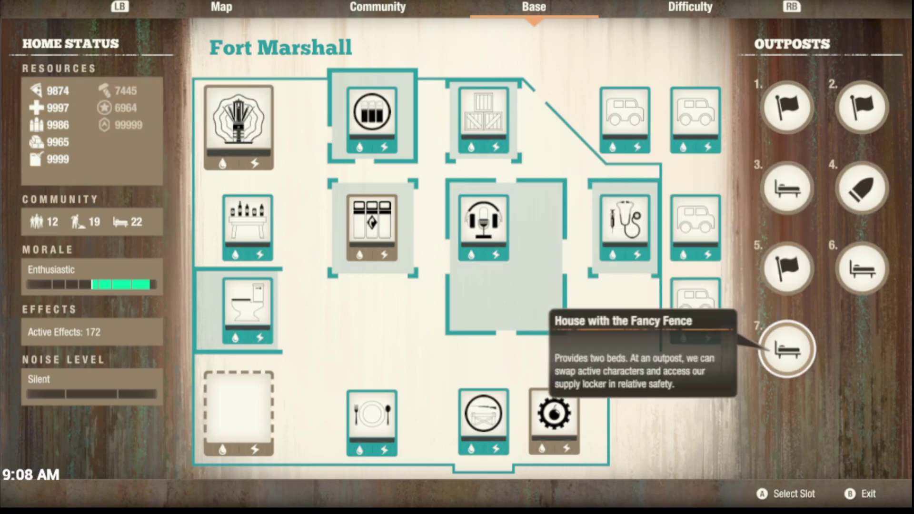
key(Return)
Abandon outpost 7, resume play, and reopen the Trumbull Valley map
key(w)
key(s)
key(Return)
key(Escape)
key(w)
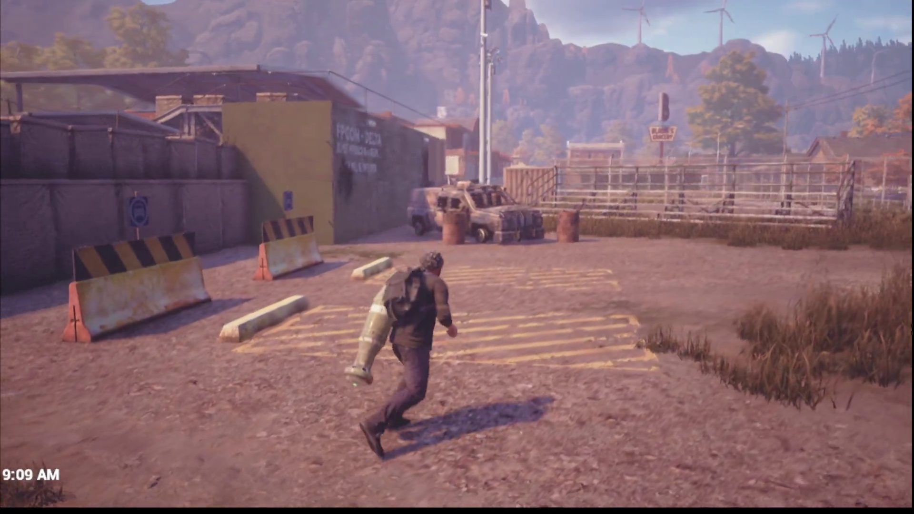
key(m)
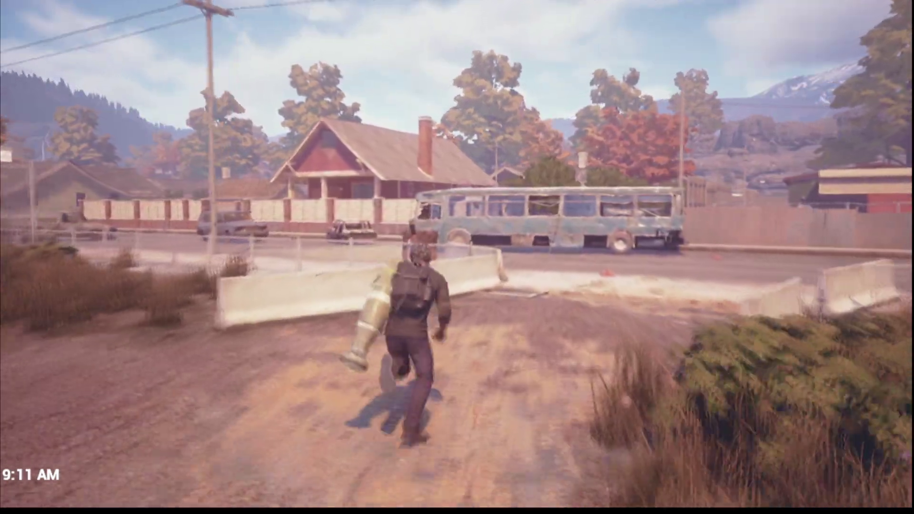
Run along the road past the parked cars to the fenced red house and open its door
key(w)
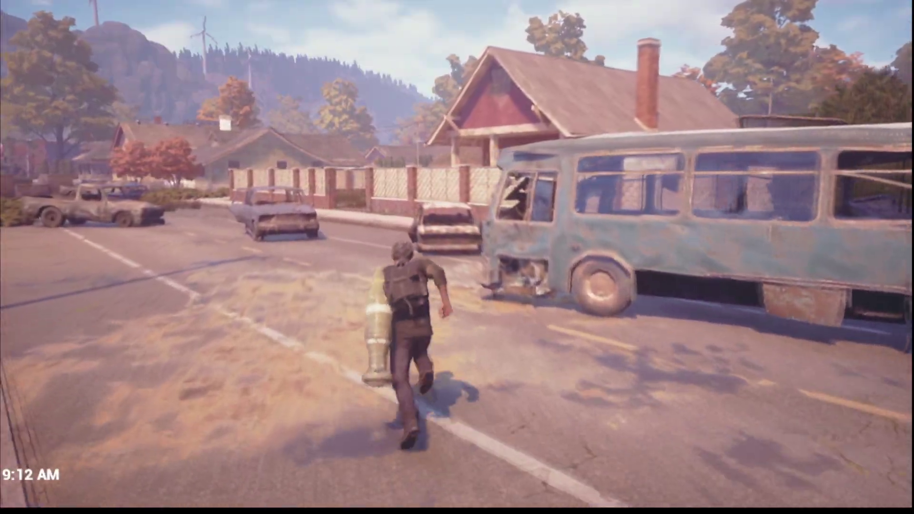
key(w)
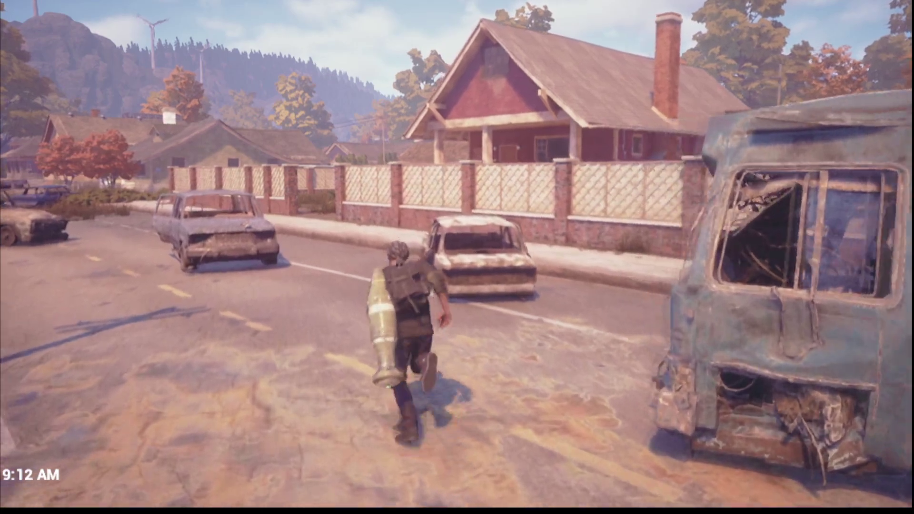
key(w)
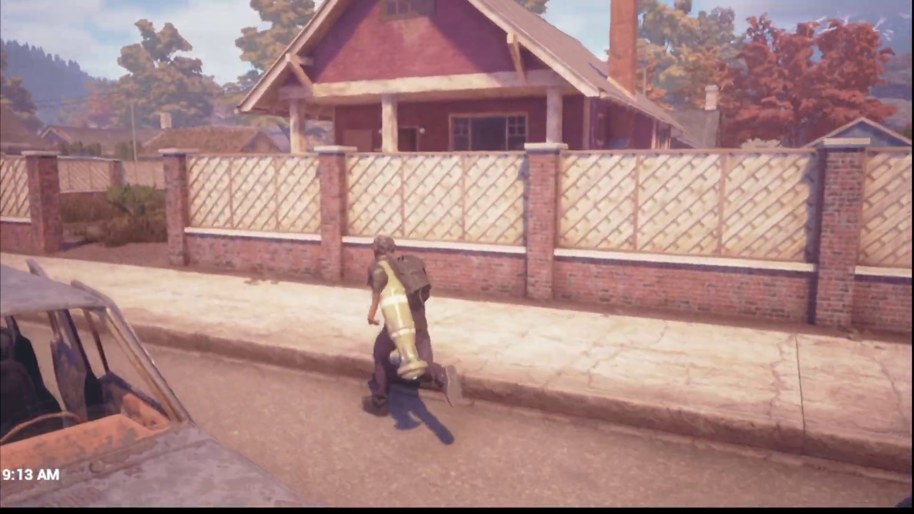
key(w)
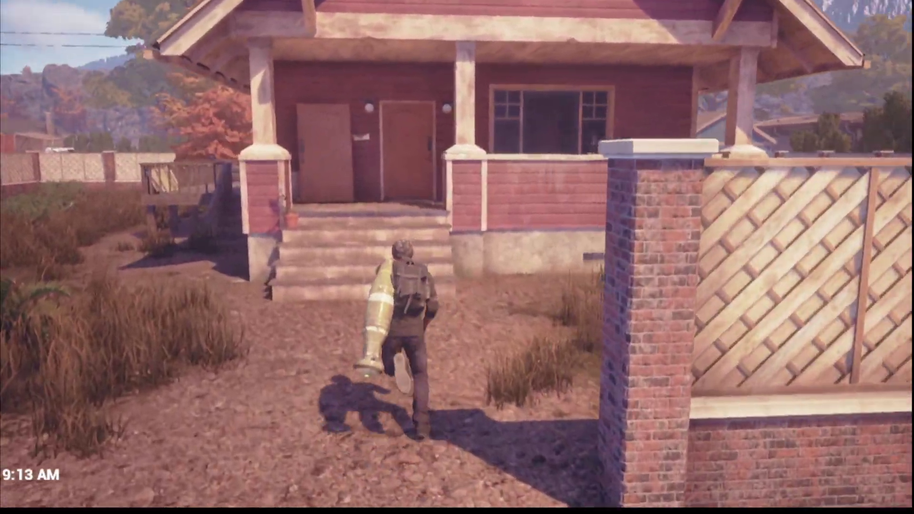
key(w)
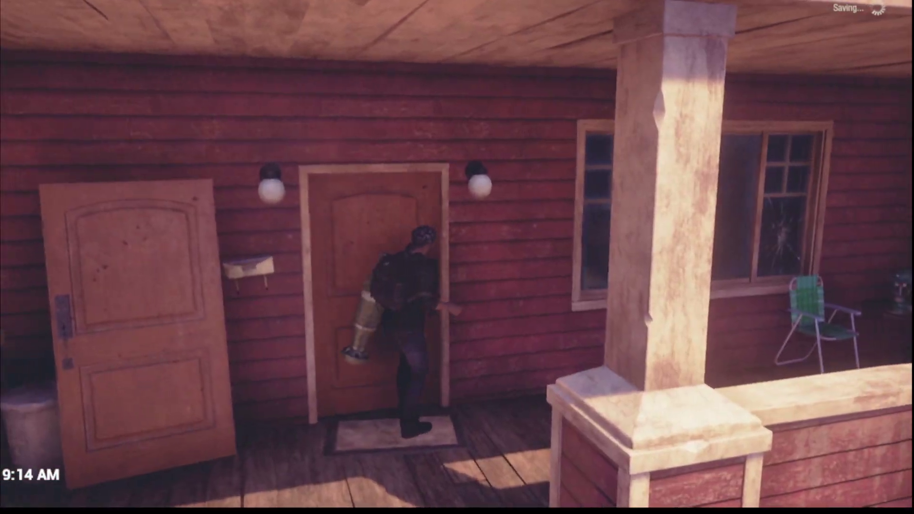
key(w)
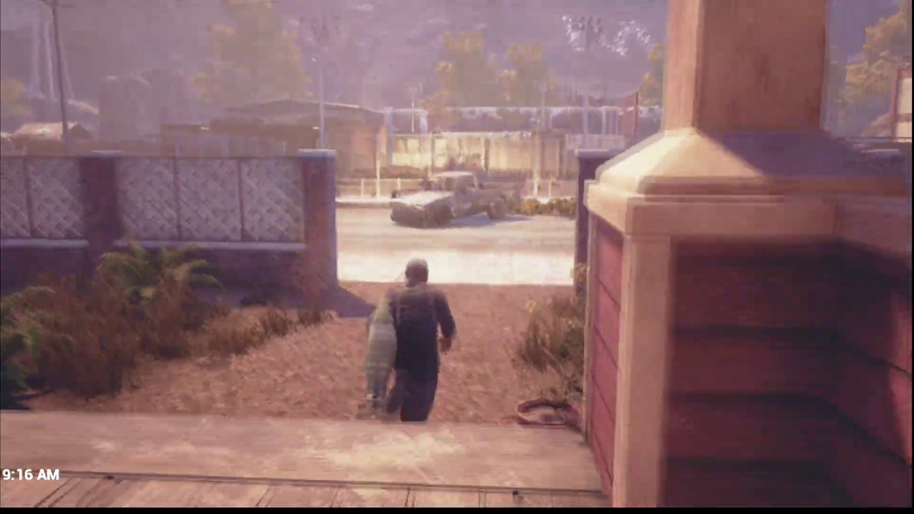
Leave the house, run back down the street, and toss away the canister
key(w)
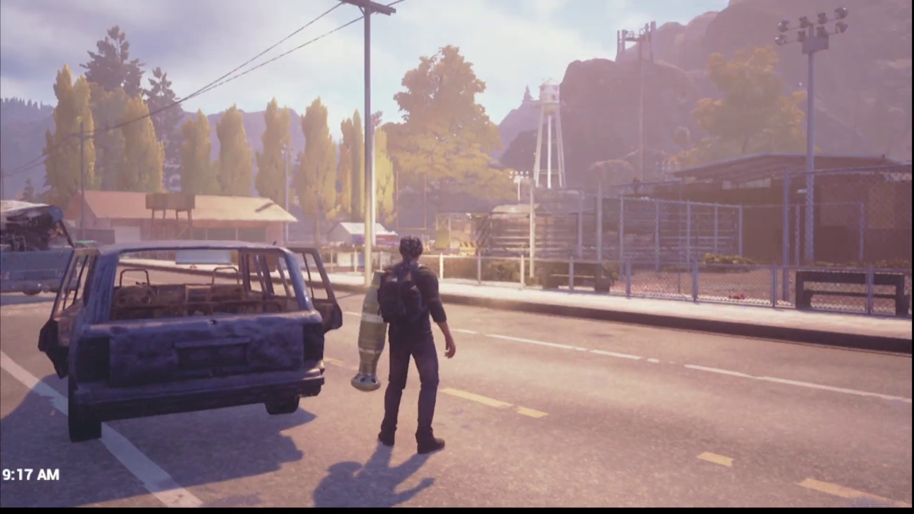
key(w)
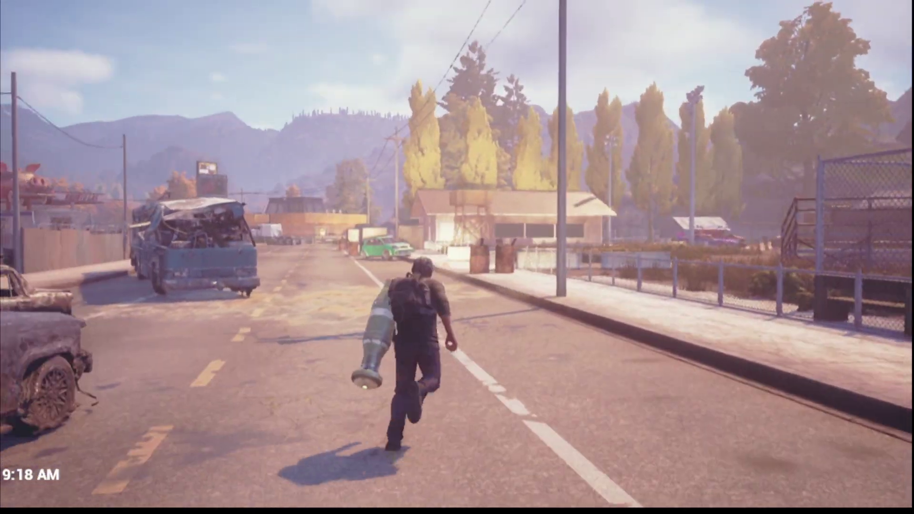
key(e)
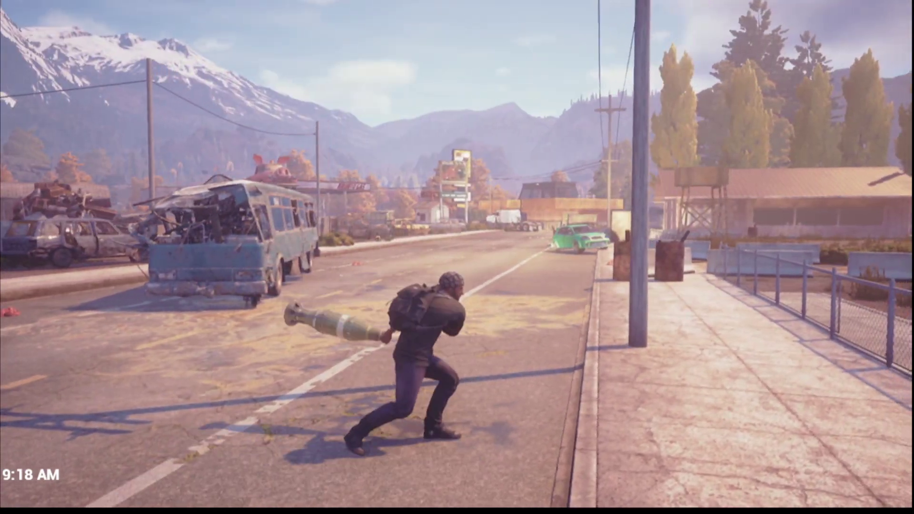